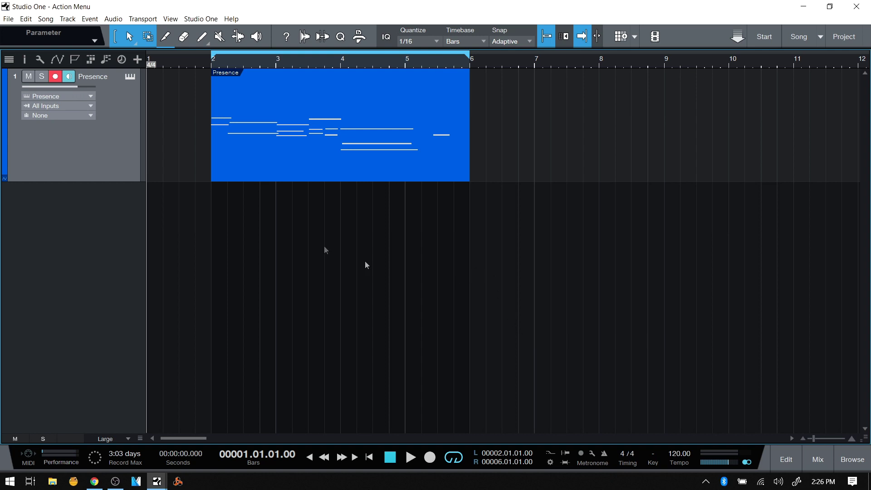
- Open the Presence MIDI part in the piano-roll note editor with its velocity lane visible
click(302, 164)
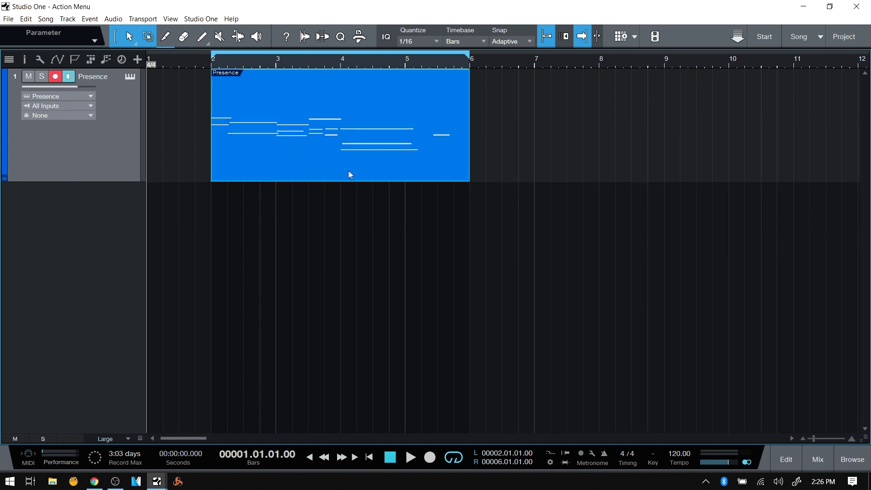
double_click(335, 172)
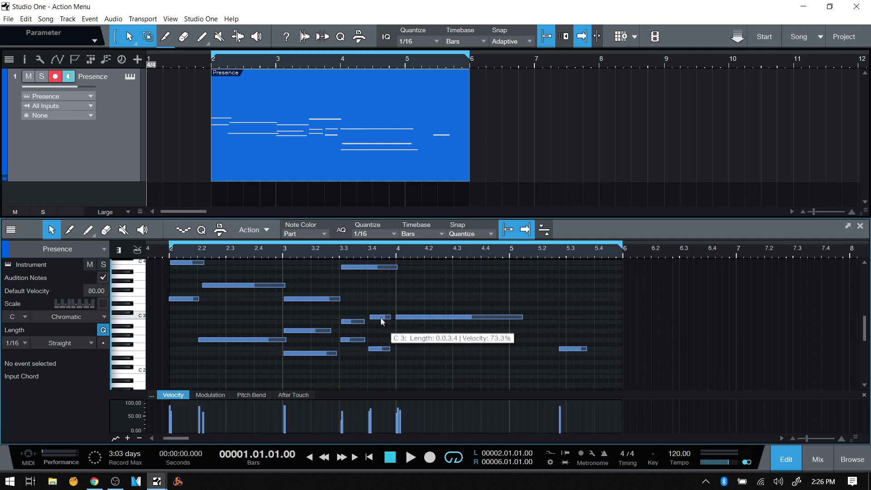
- Recolour the Presence part teal from its context-menu colour palette, replacing a briefly chosen dark red
right_click(281, 153)
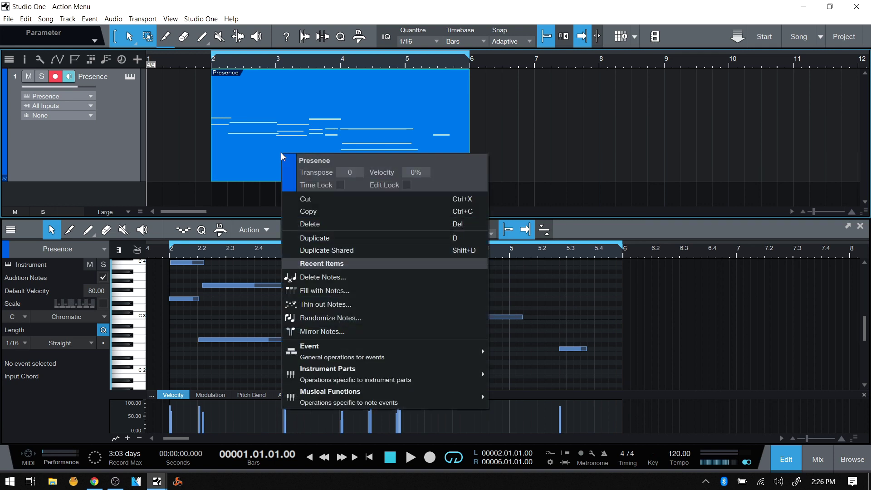
click(288, 175)
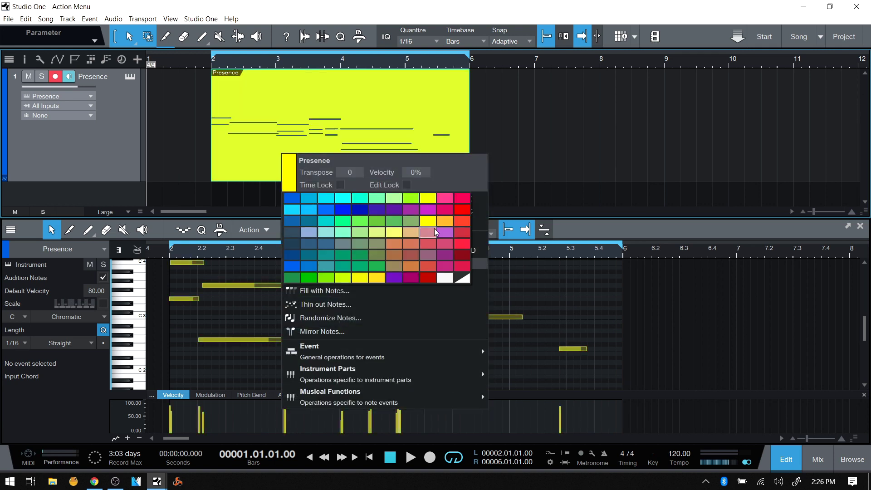
click(460, 256)
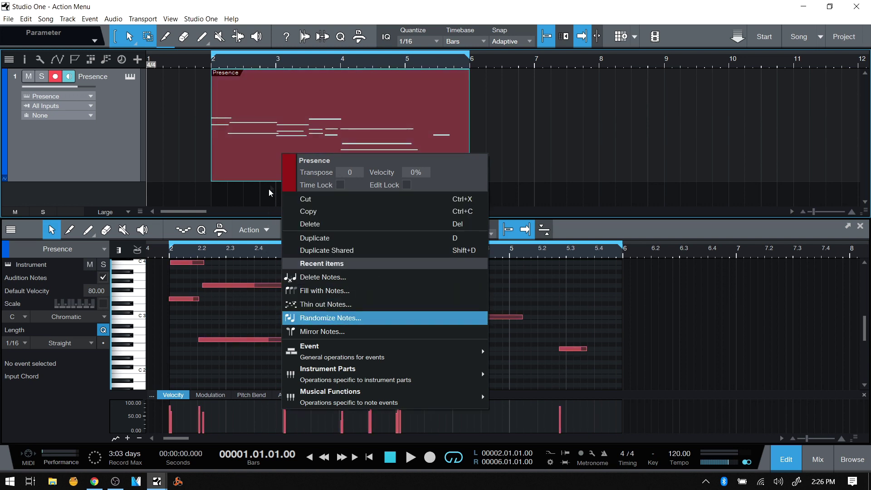
click(288, 171)
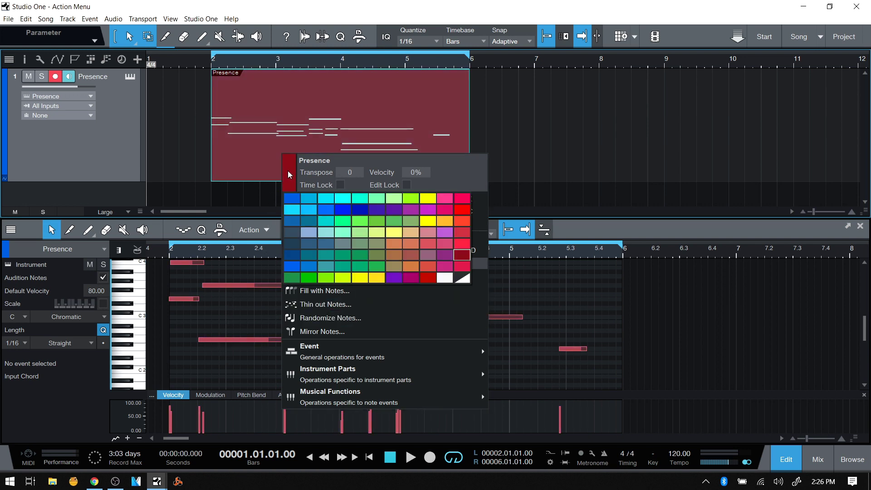
click(346, 254)
click(194, 290)
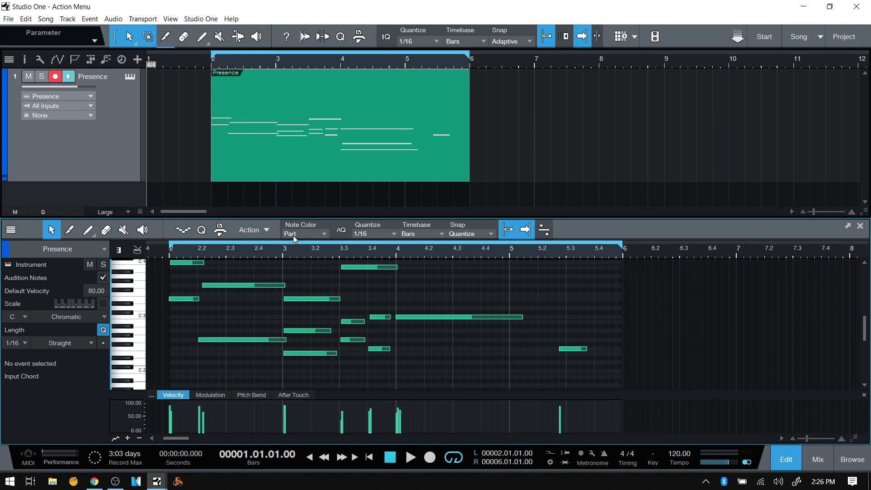
- Set Note Color to Pitch and raise the long bar-4 C3 note one semitone
click(324, 234)
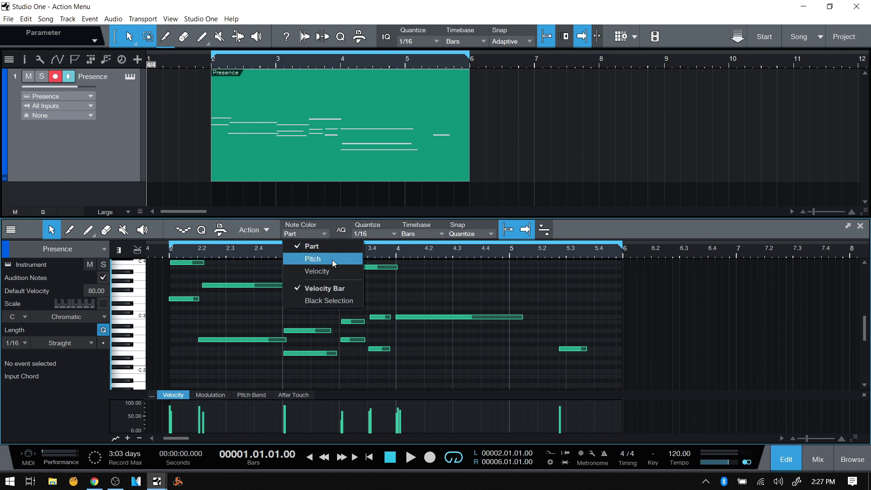
click(317, 260)
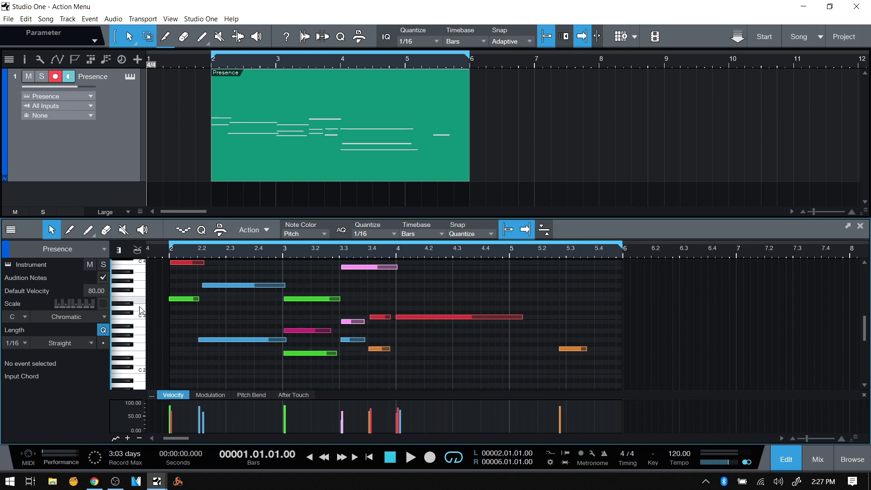
click(454, 316)
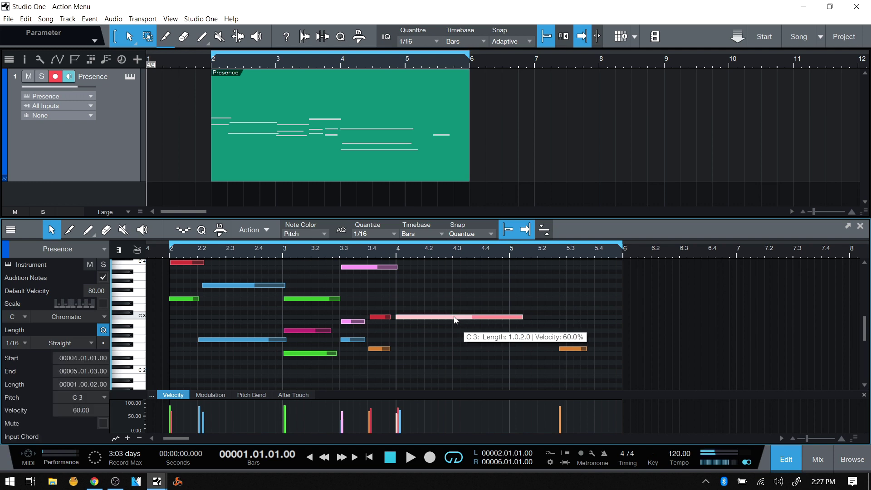
key(Up)
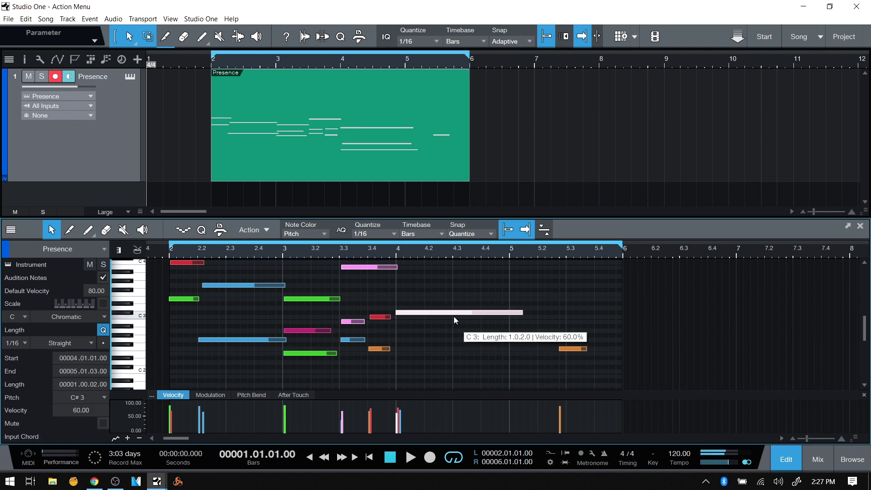
click(452, 343)
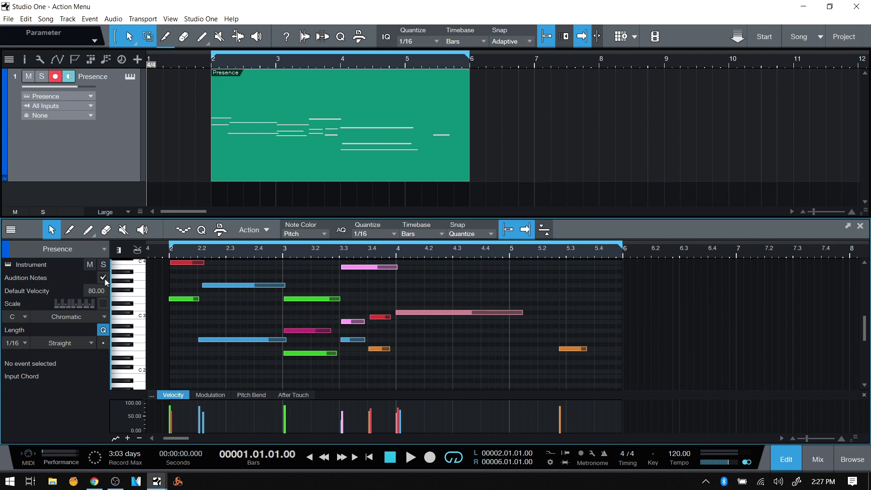
- Nudge the long note up another semitone, then down one, comparing its pitch colours
click(430, 313)
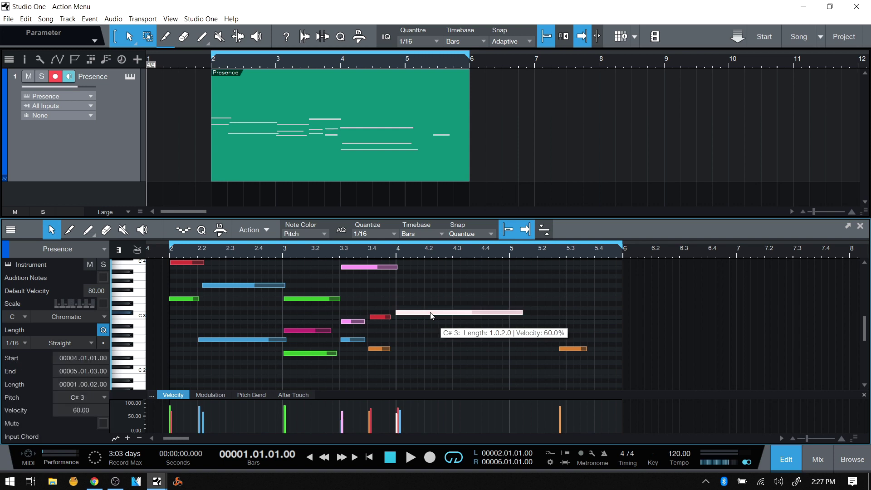
key(Up)
click(432, 341)
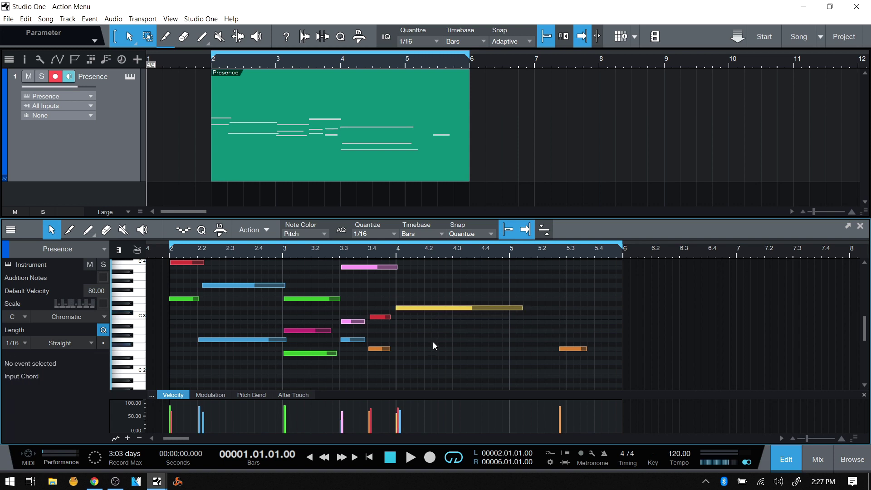
click(432, 308)
key(Down)
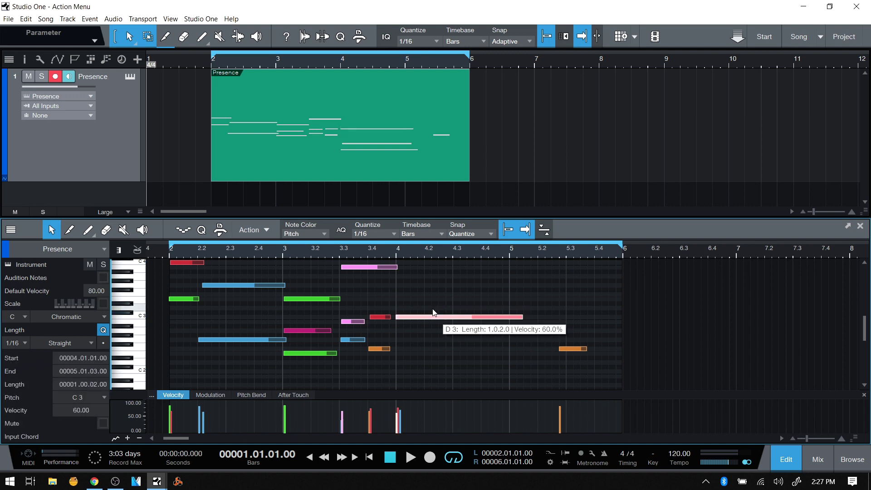
click(433, 345)
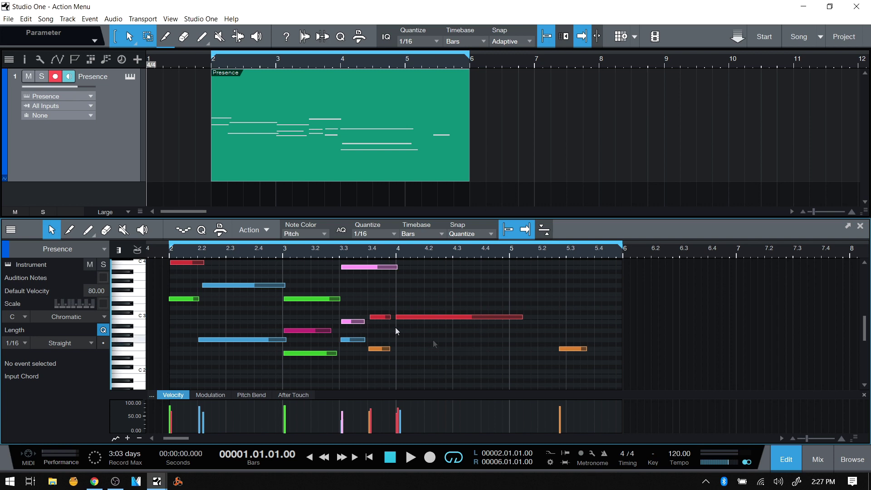
- Set Note Color to Velocity, then drag the long C3 note's velocity down and back up
click(324, 234)
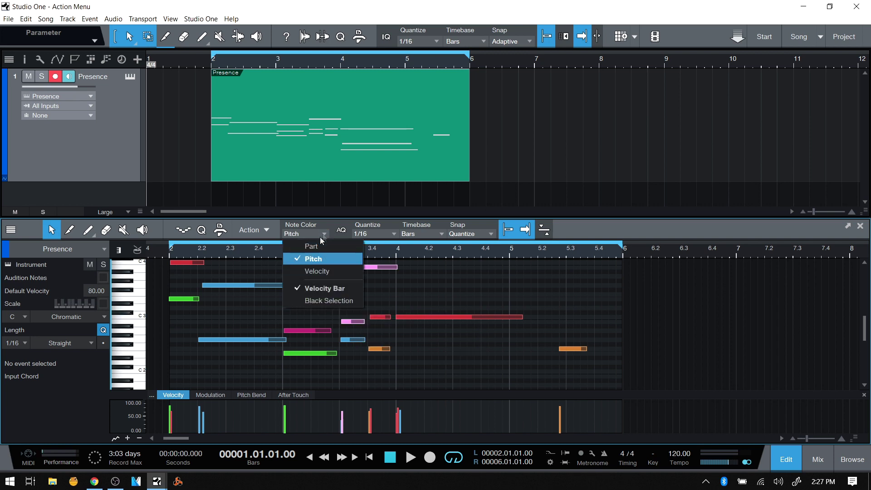
click(320, 271)
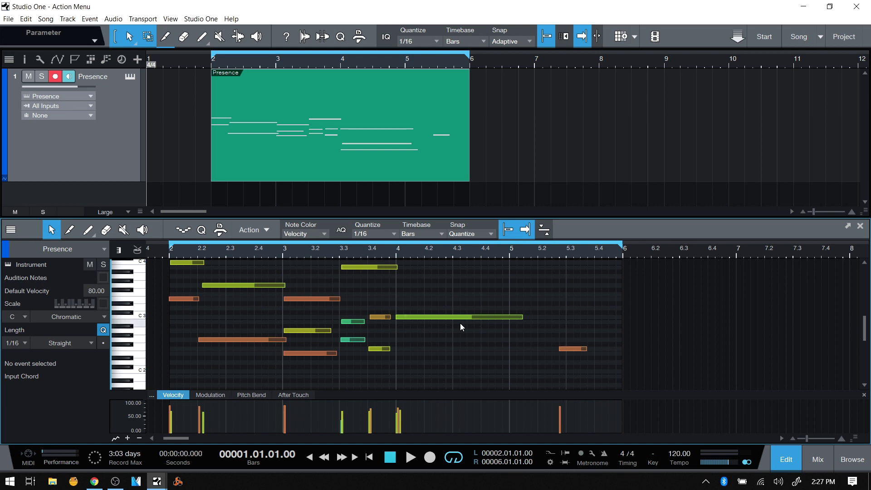
click(482, 317)
drag(396, 422, 396, 436)
click(433, 380)
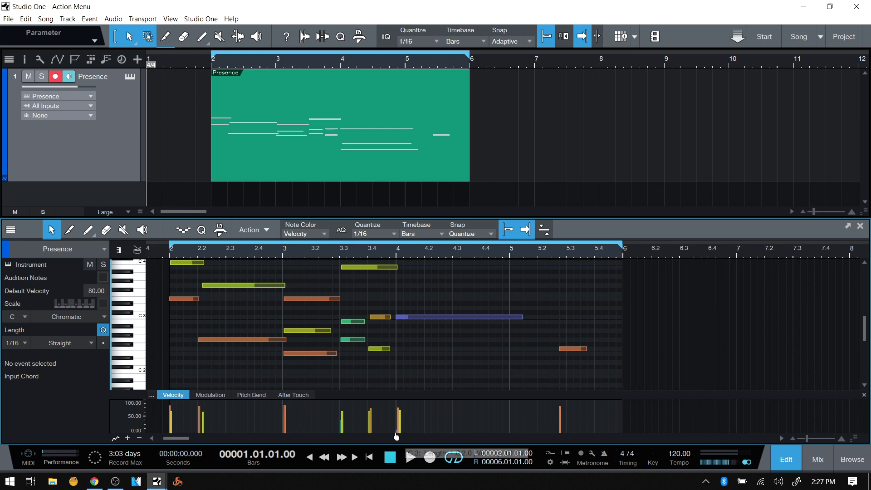
drag(396, 436, 398, 417)
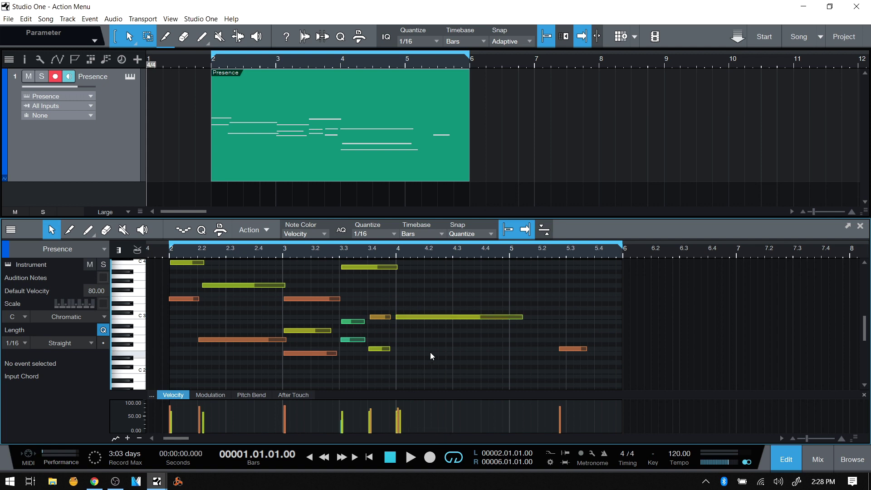
click(325, 235)
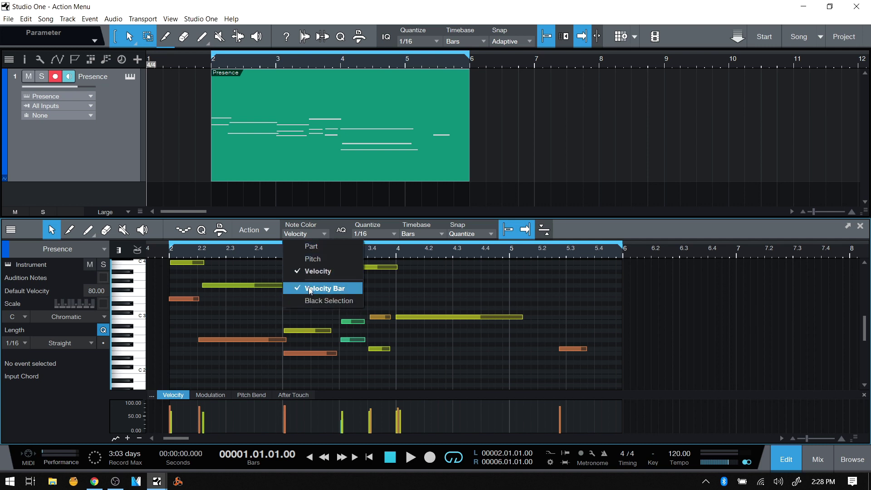
- Uncheck Velocity Bar in the Note Color options so notes show as solid blocks
click(510, 315)
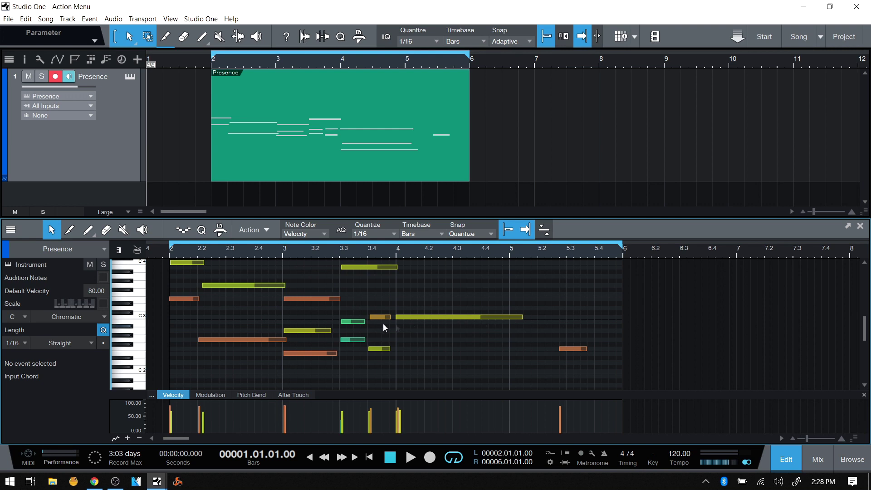
click(324, 235)
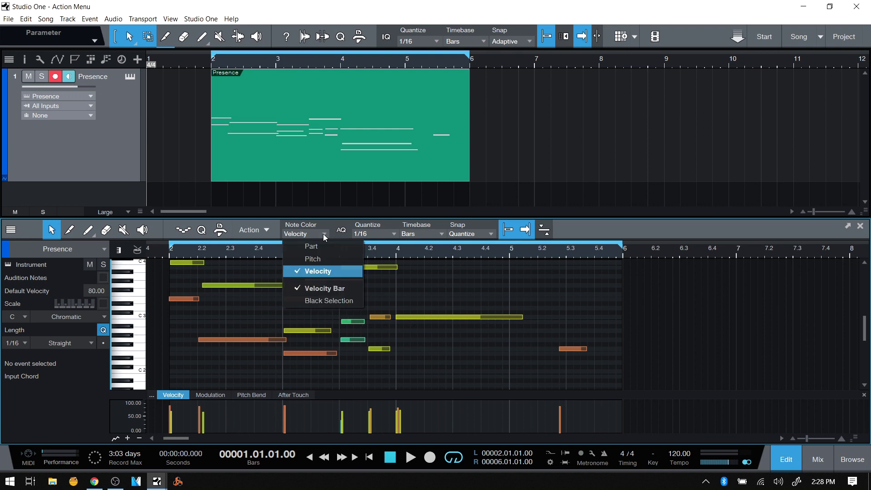
click(321, 289)
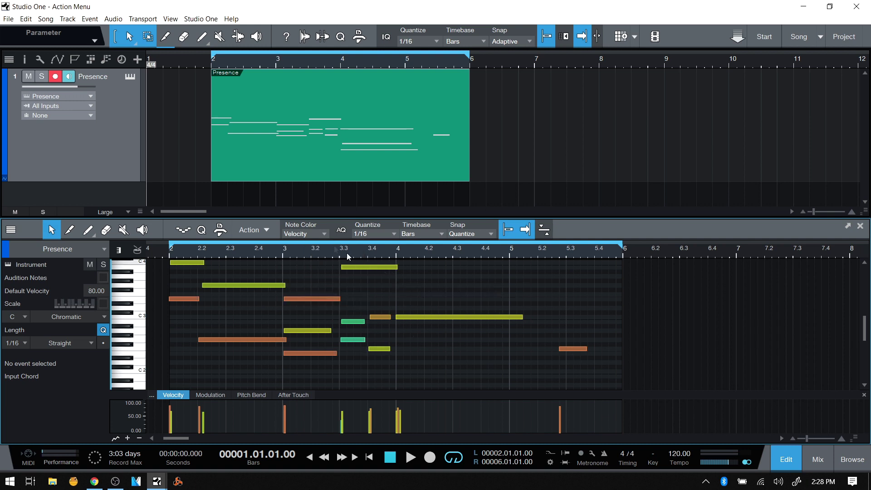
click(323, 235)
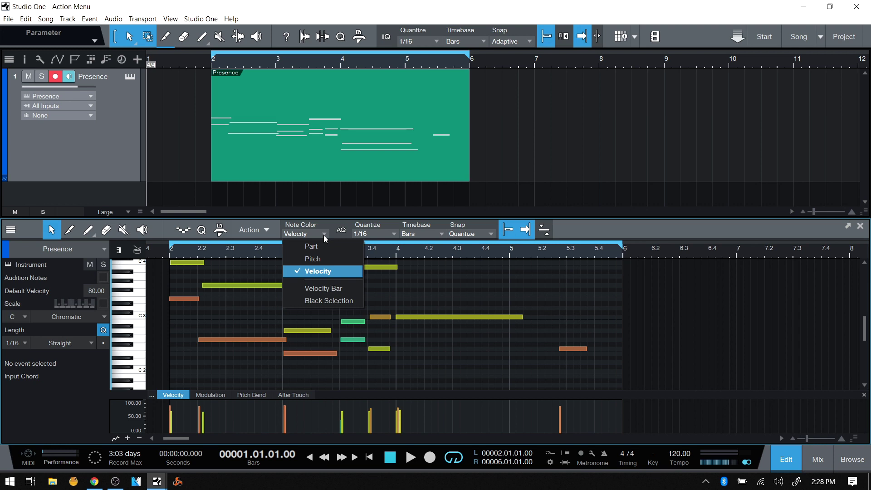
- Enable Black Selection and check that the selected long bar-4 note turns black
click(462, 306)
click(449, 317)
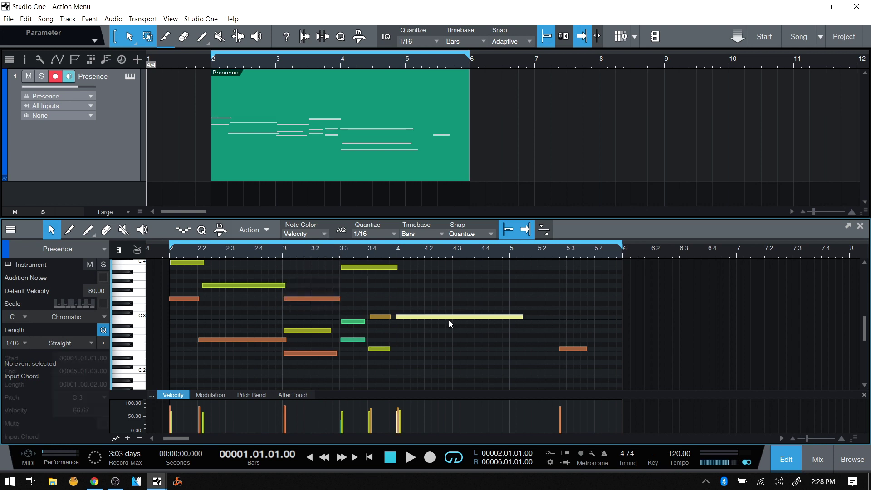
click(380, 317)
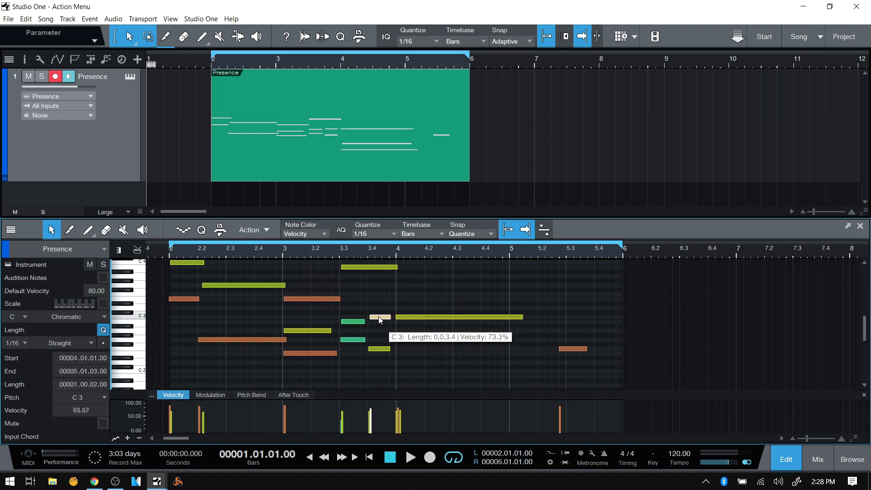
click(438, 317)
click(325, 234)
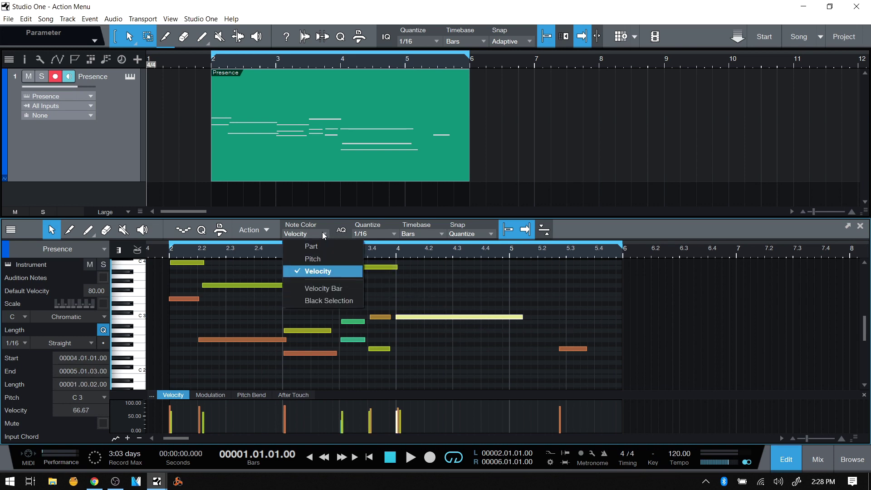
click(318, 303)
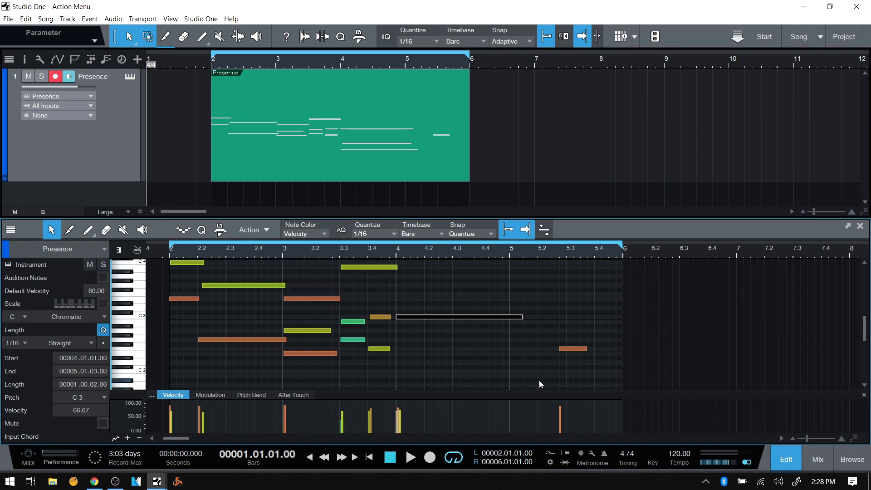
click(456, 345)
click(448, 317)
click(431, 346)
- Re-enable Velocity Bar and select the C3, B3, E3, A2 and E2 notes
click(323, 234)
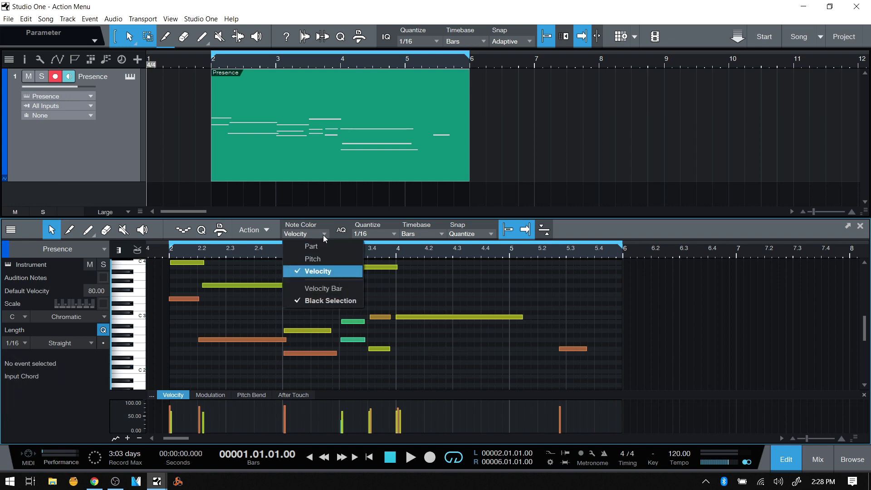
click(313, 289)
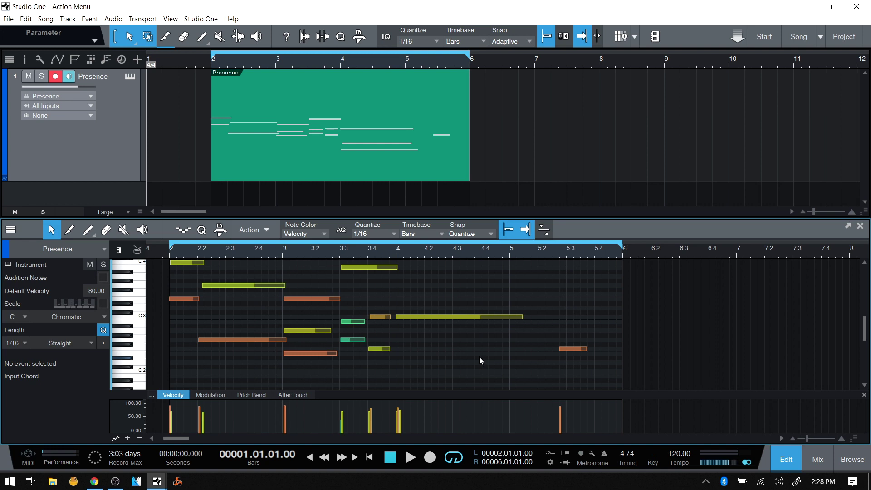
click(455, 318)
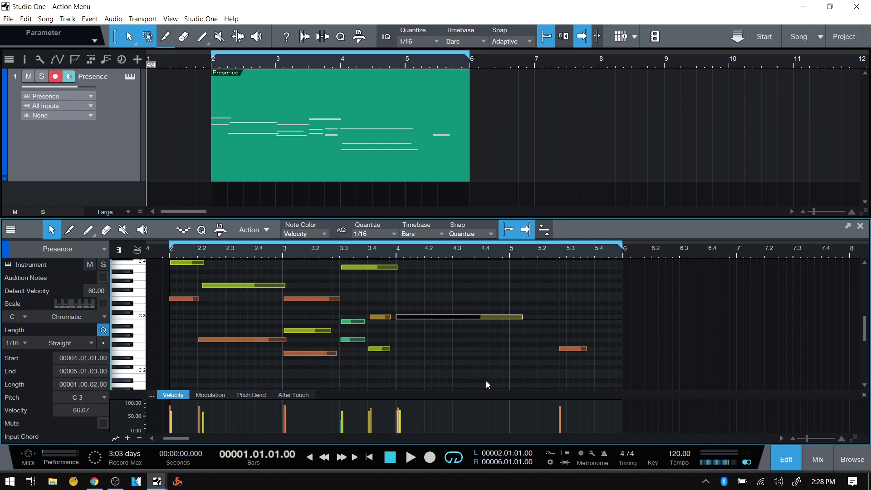
click(358, 266)
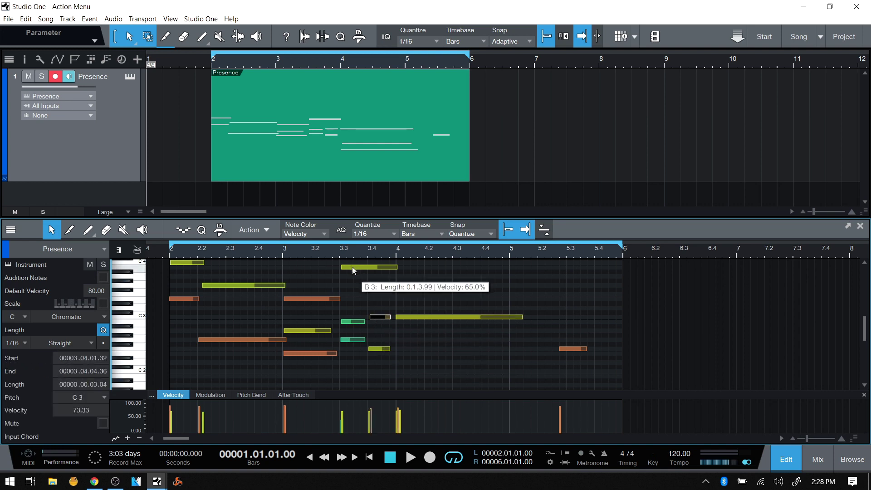
click(311, 297)
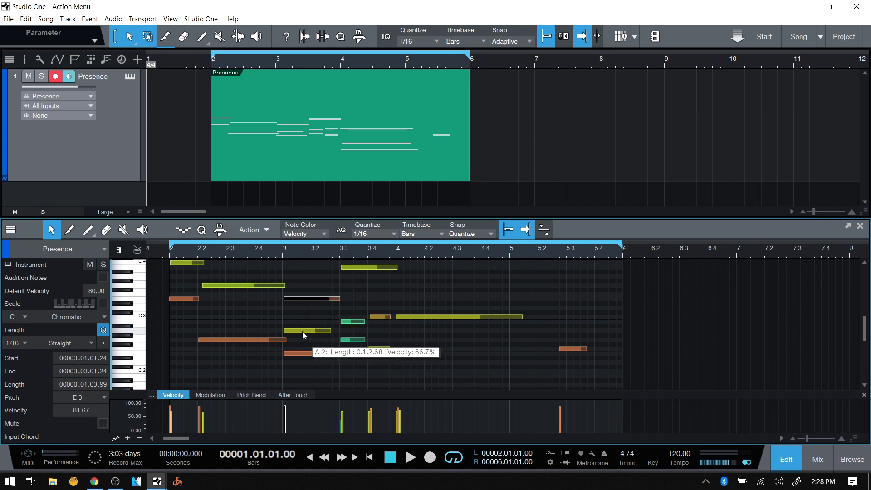
click(301, 330)
click(300, 353)
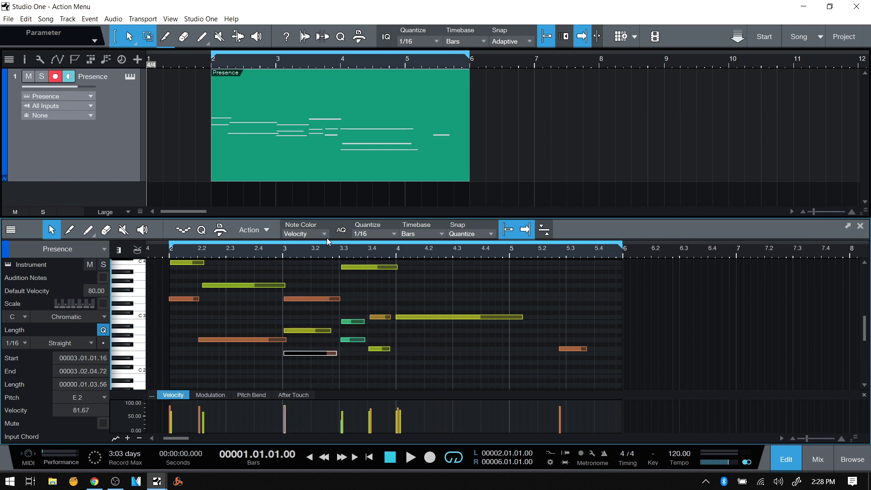
- Turn off Black Selection and clear the note selection
click(326, 235)
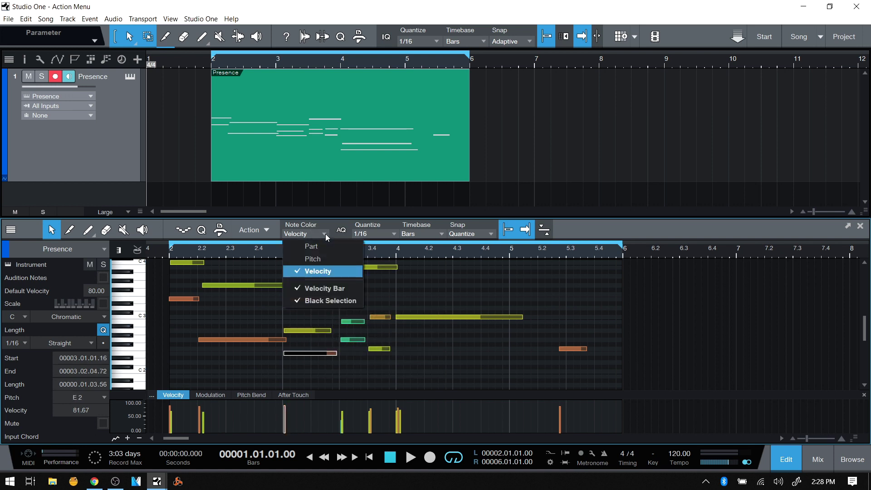
click(309, 301)
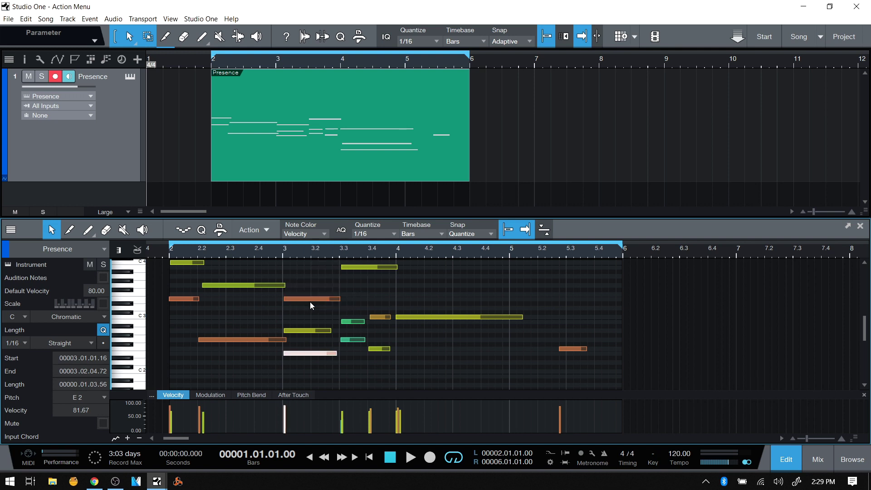
click(440, 357)
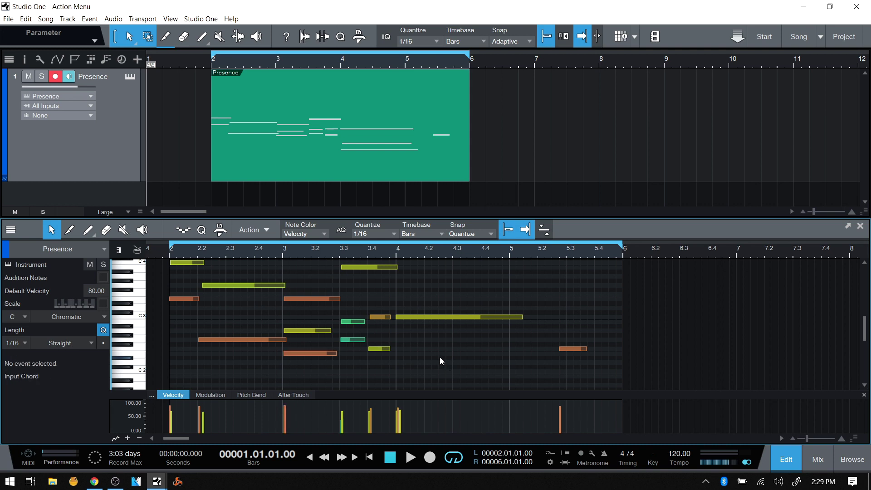
click(254, 230)
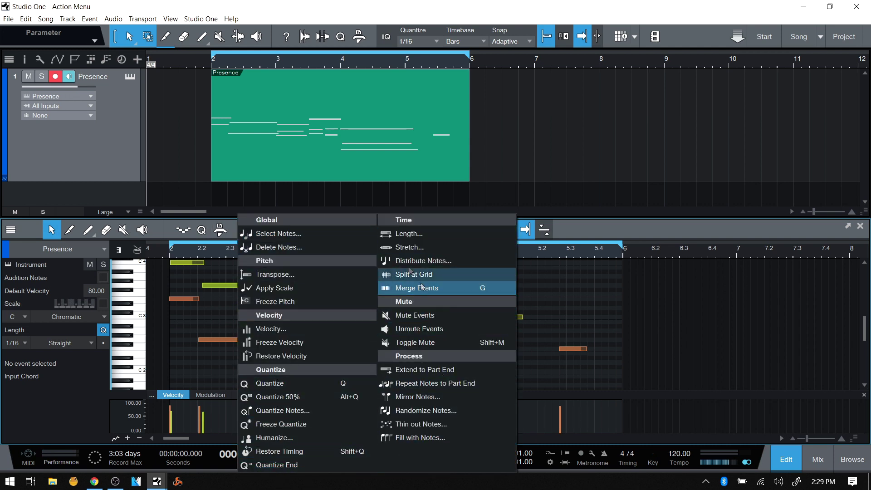
click(578, 310)
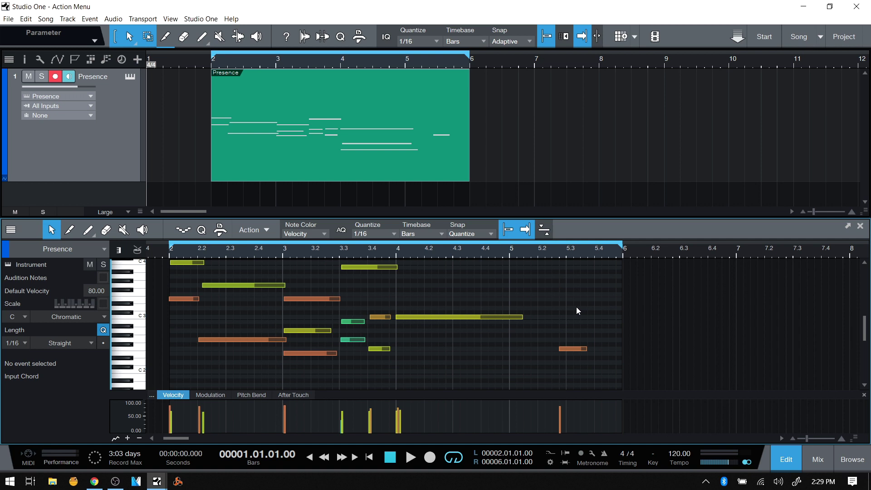